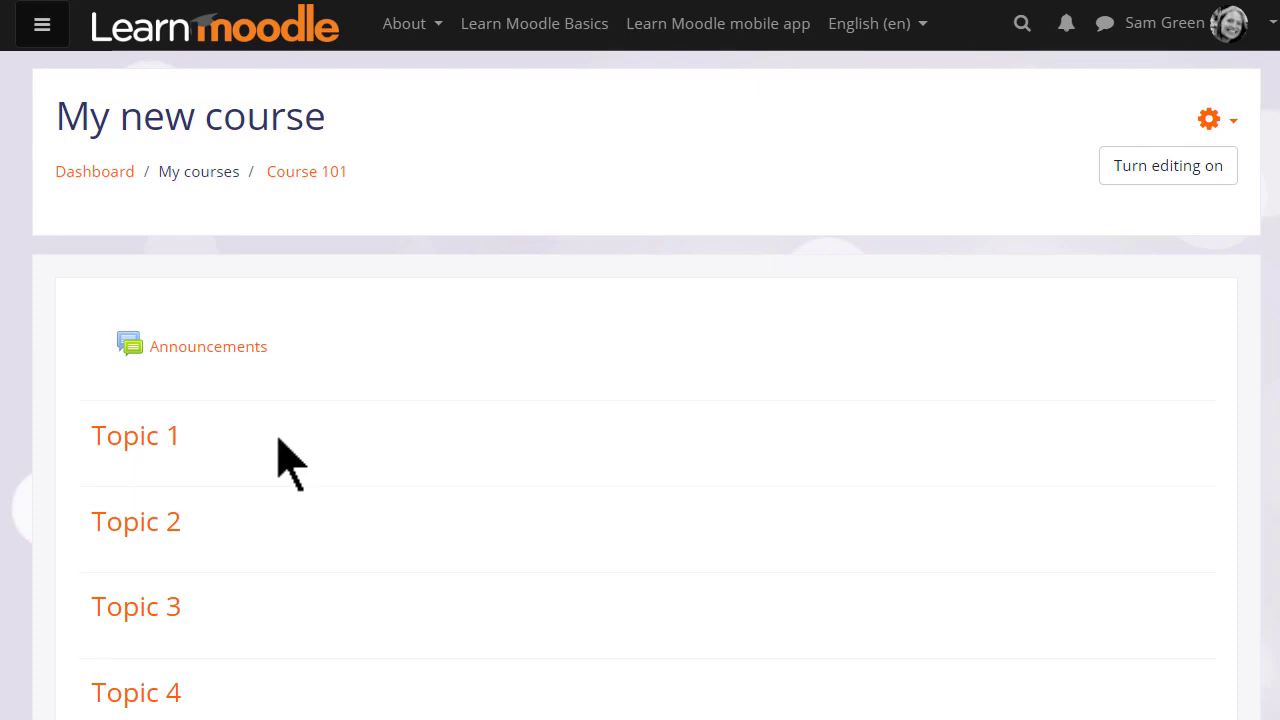
# - Rename the course to 'Basic French' with the short name 'French'
pyautogui.click(1210, 120)
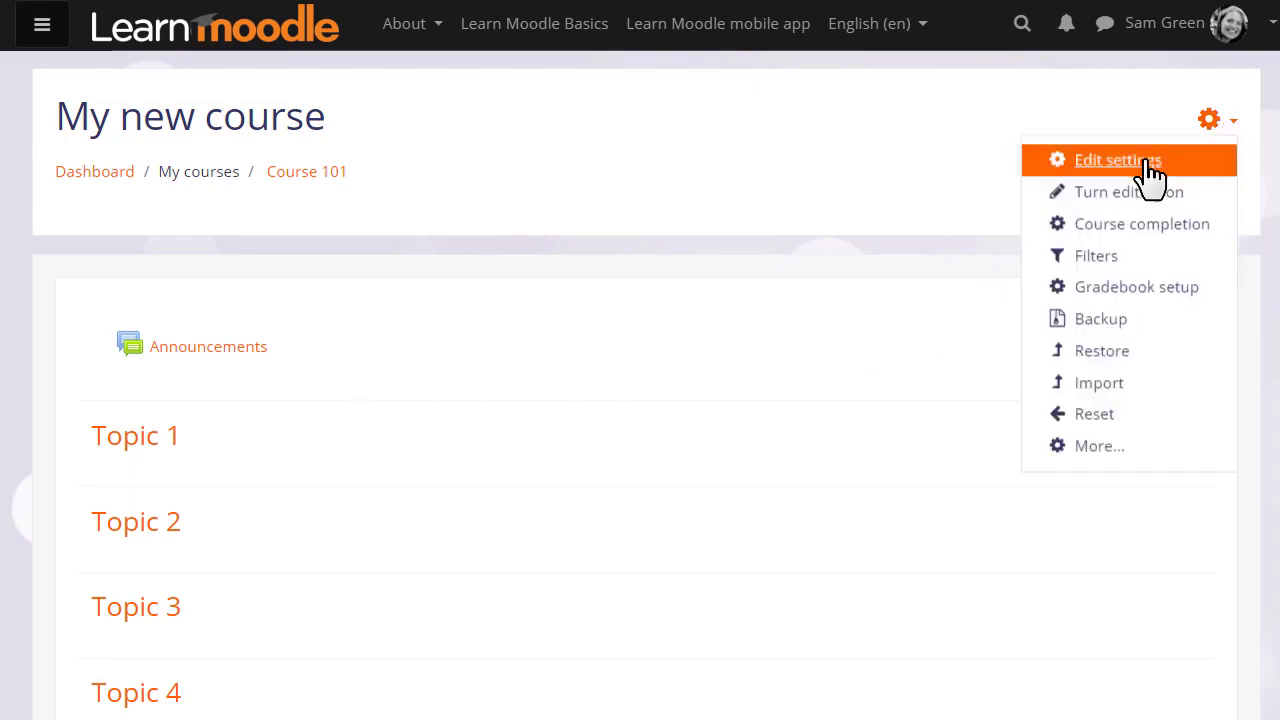
pyautogui.click(1150, 165)
pyautogui.moveTo(723, 251); pyautogui.dragTo(371, 266)
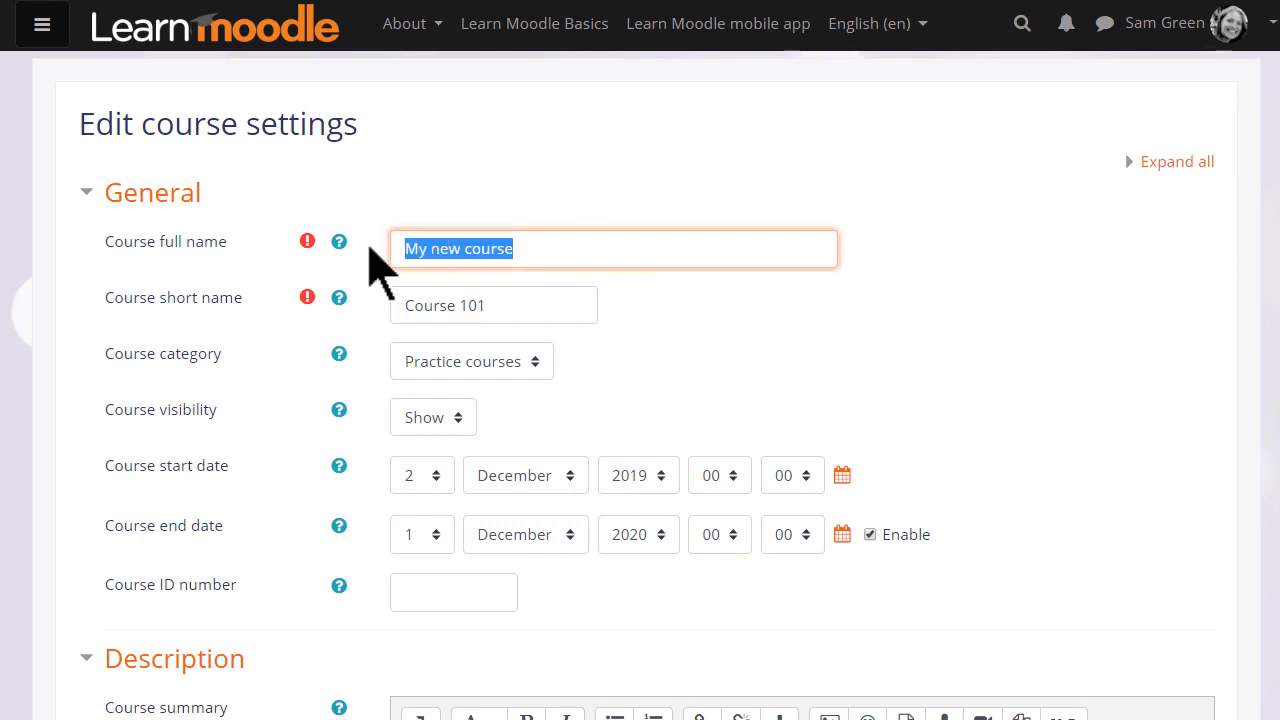
pyautogui.press('BackSpace')
pyautogui.write('Bi')
pyautogui.press('BackSpace')
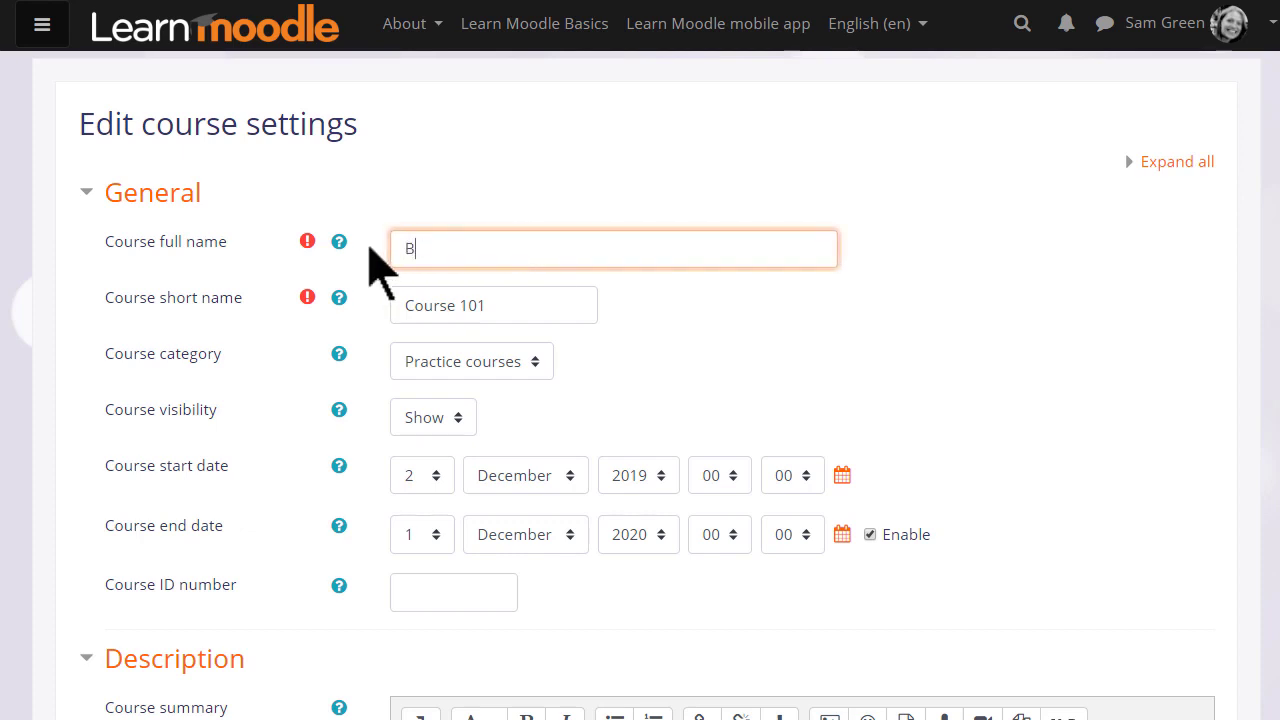
pyautogui.write('asic French')
pyautogui.press('Tab')
pyautogui.write('French')
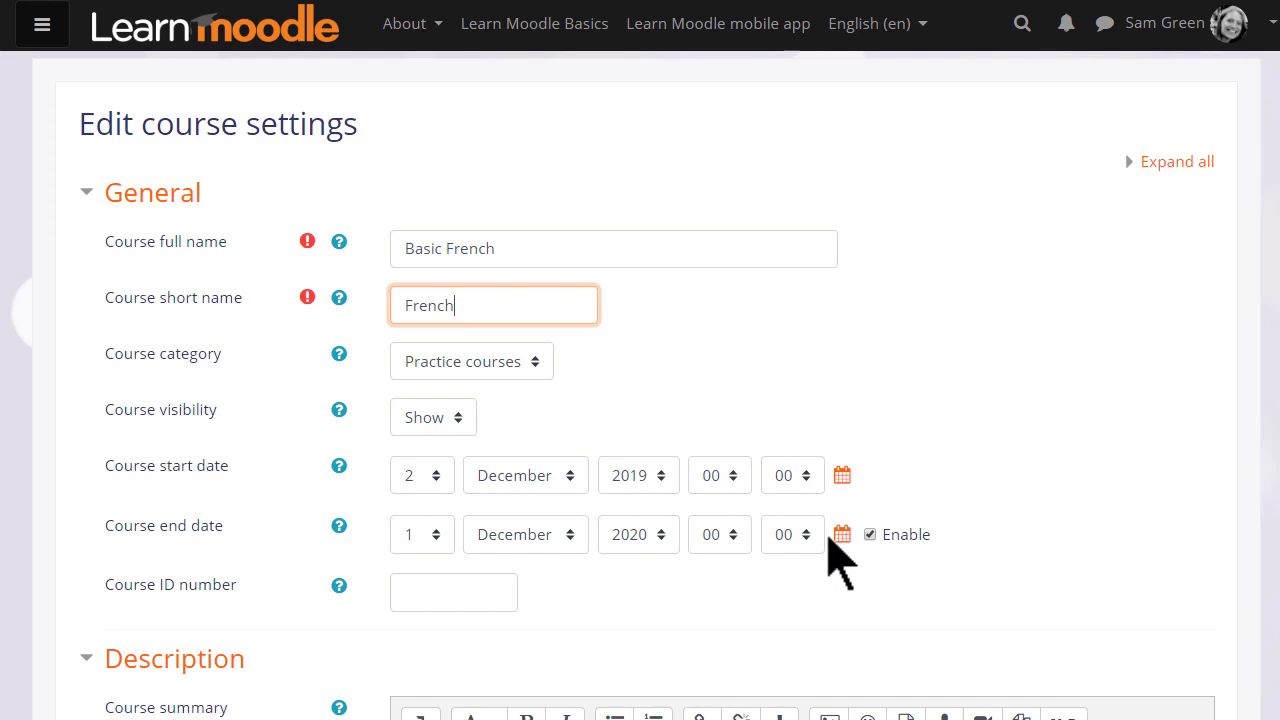
# - Add the summary 'A course for beginners learning French' and a French flag course image
pyautogui.scroll(-3, 829, 557)
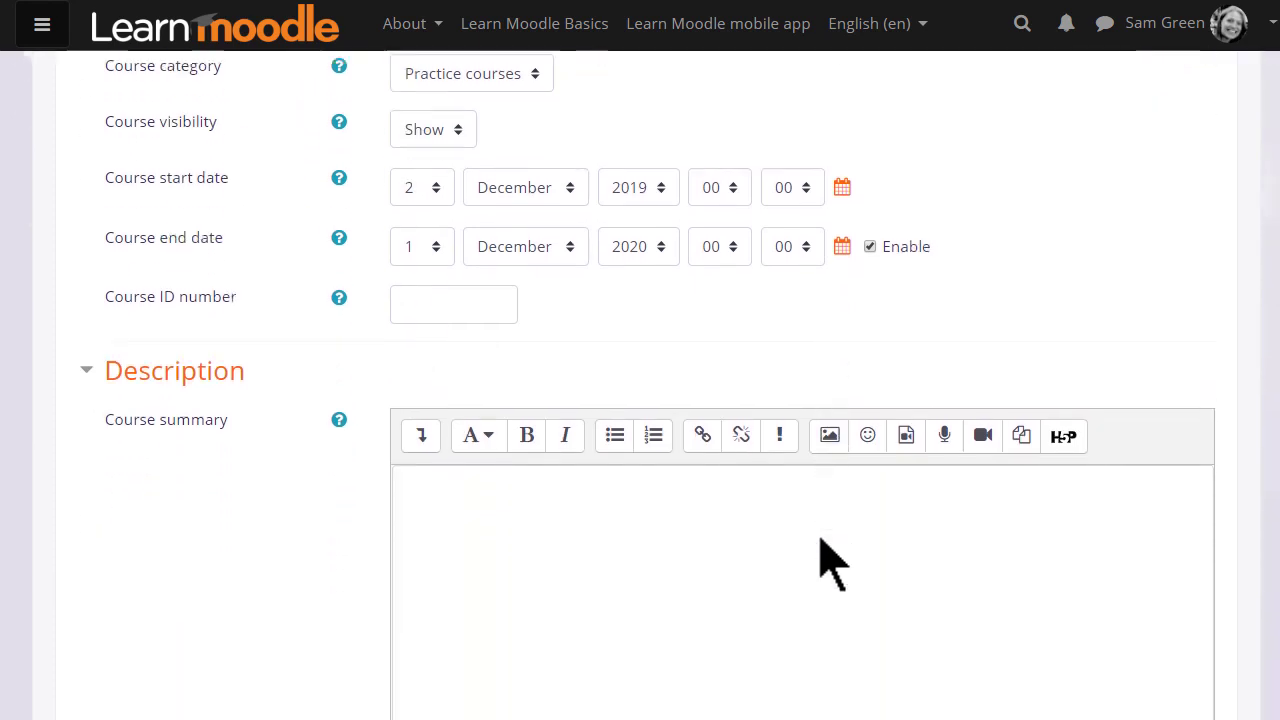
pyautogui.click(817, 537)
pyautogui.write('A course for beginn')
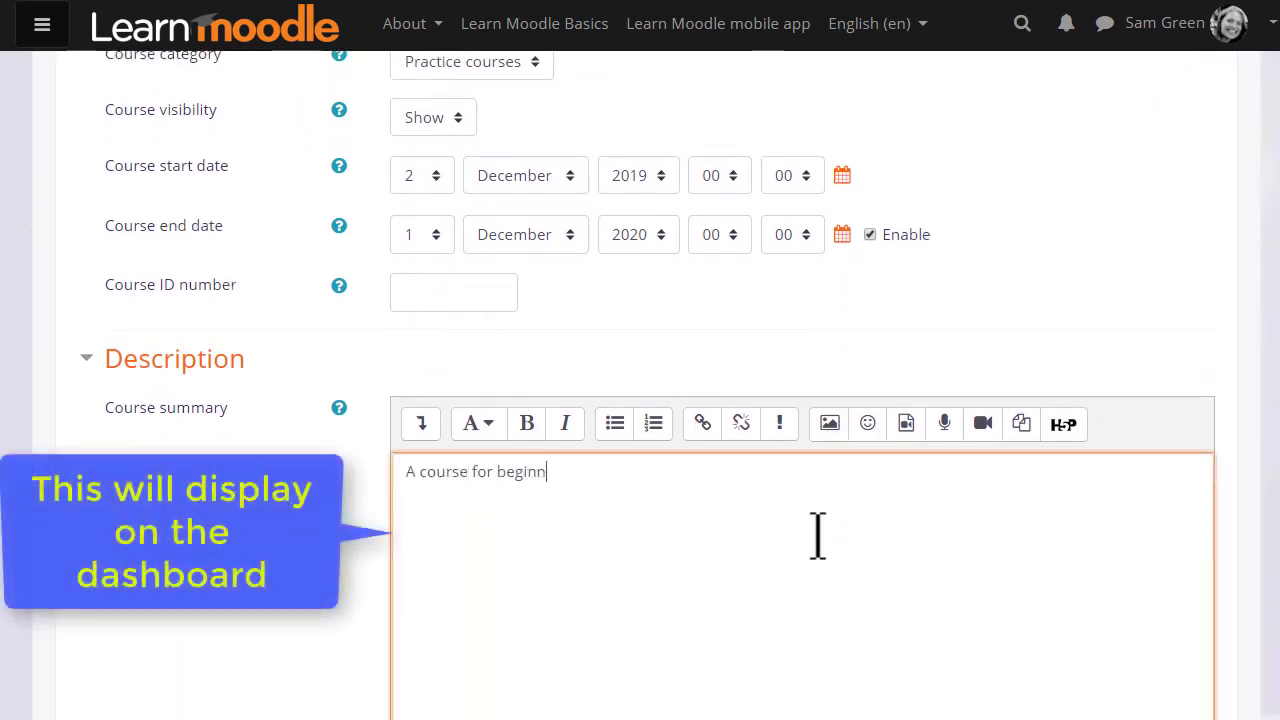
pyautogui.write('ers learning French')
pyautogui.scroll(-5, 815, 537)
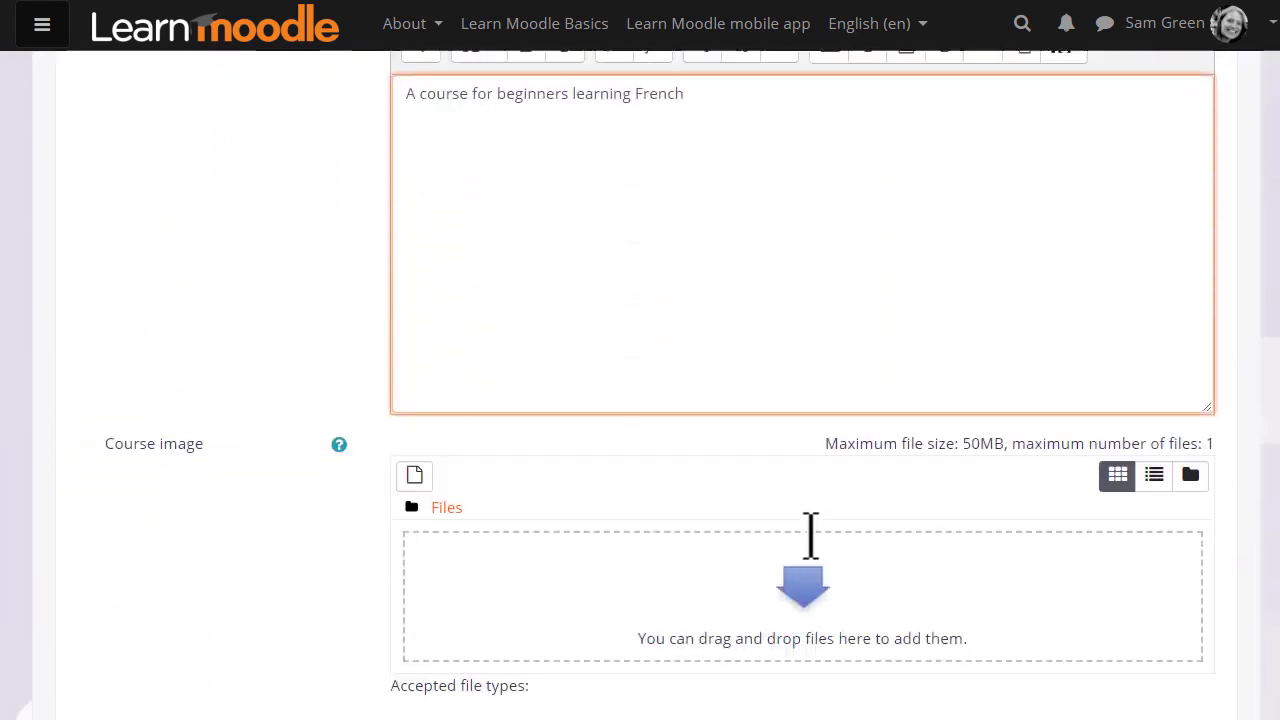
pyautogui.click(416, 358)
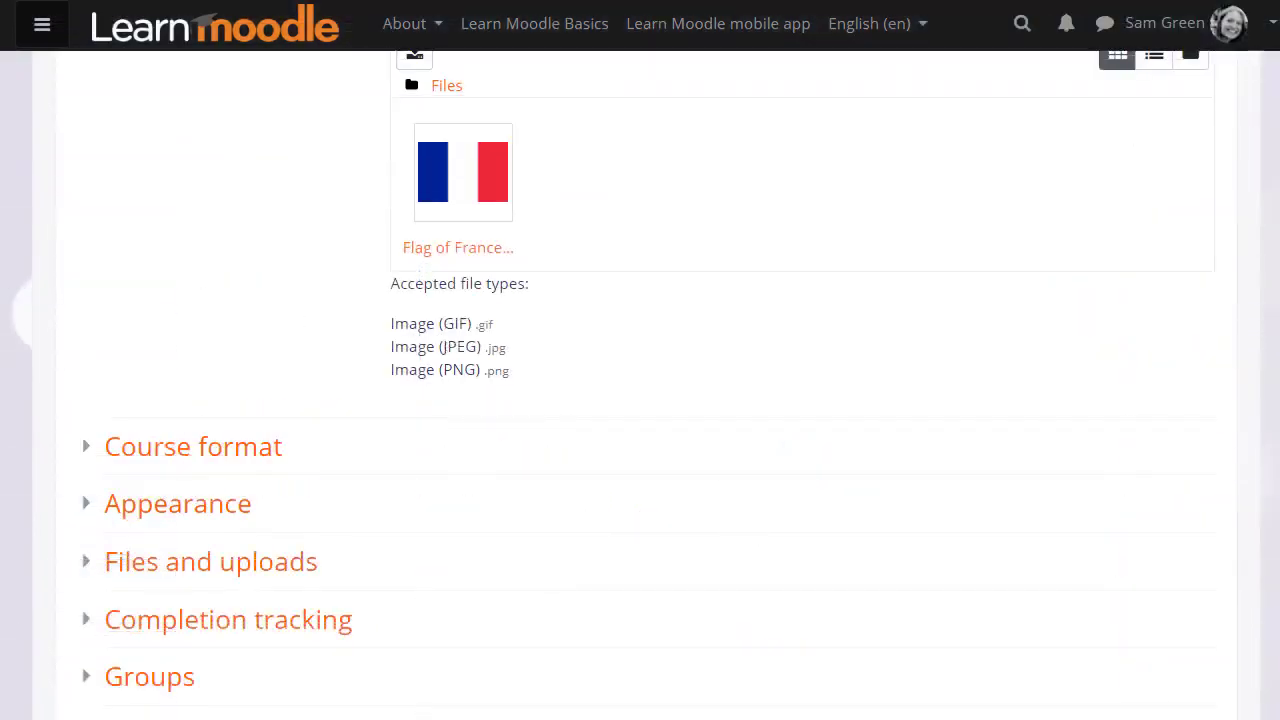
pyautogui.scroll(-2, 563, 575)
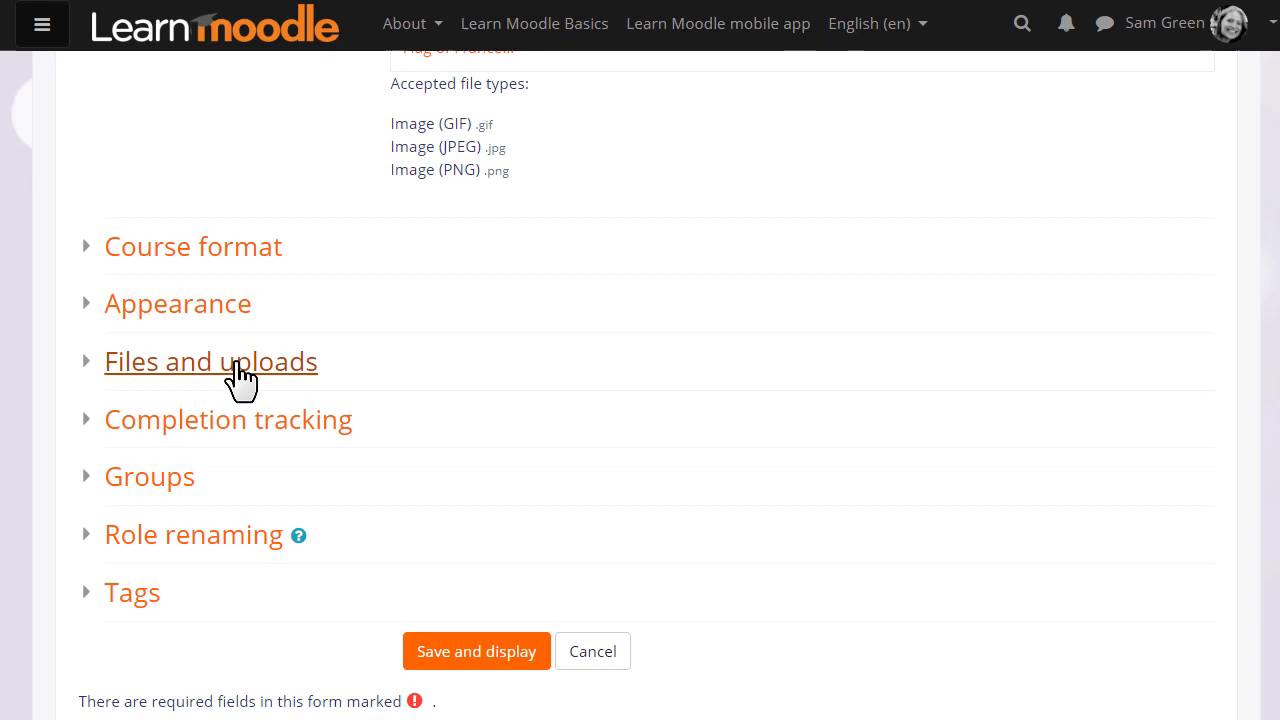
# - Review the course format options, keeping Topics format, and bring up the course layout choices
pyautogui.click(250, 266)
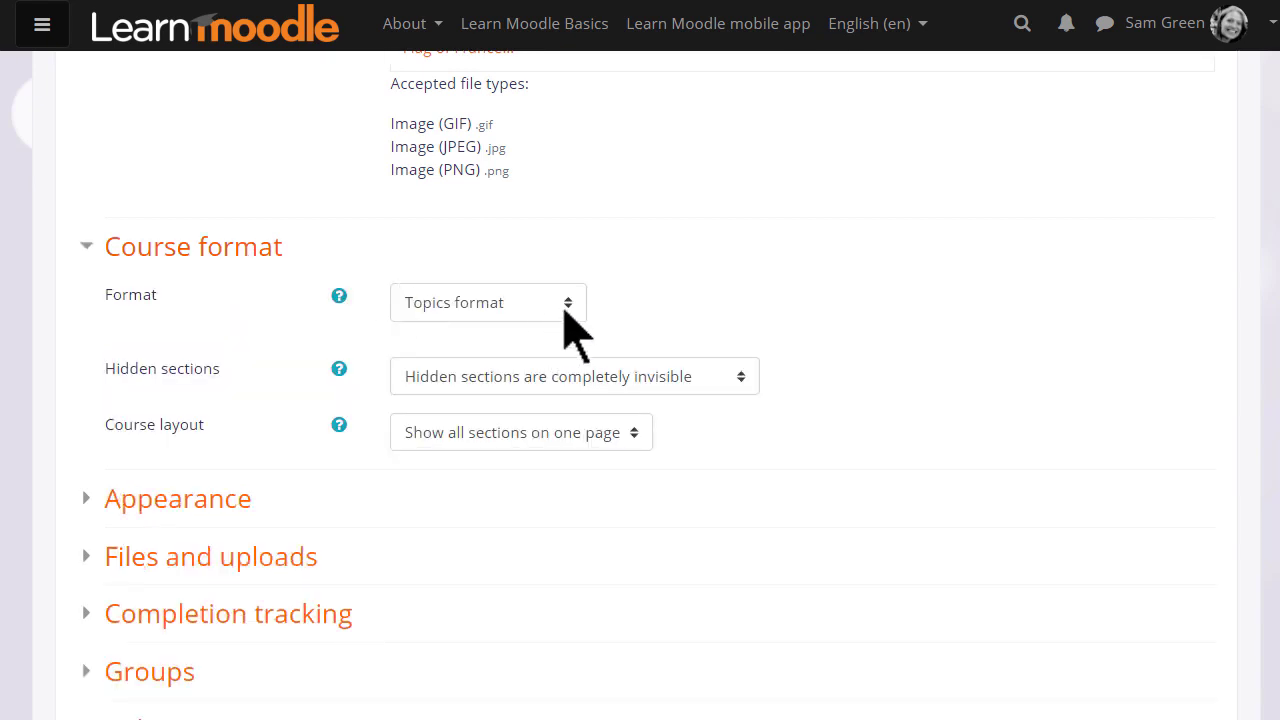
pyautogui.click(570, 310)
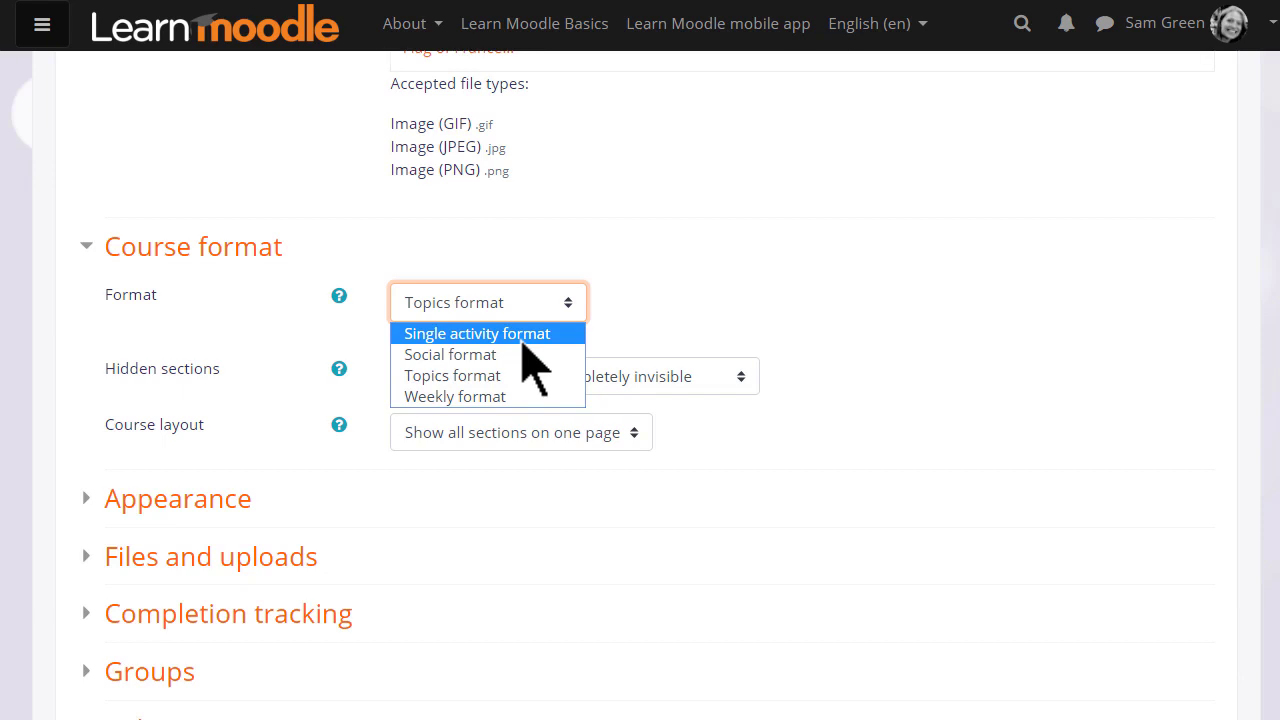
pyautogui.click(628, 332)
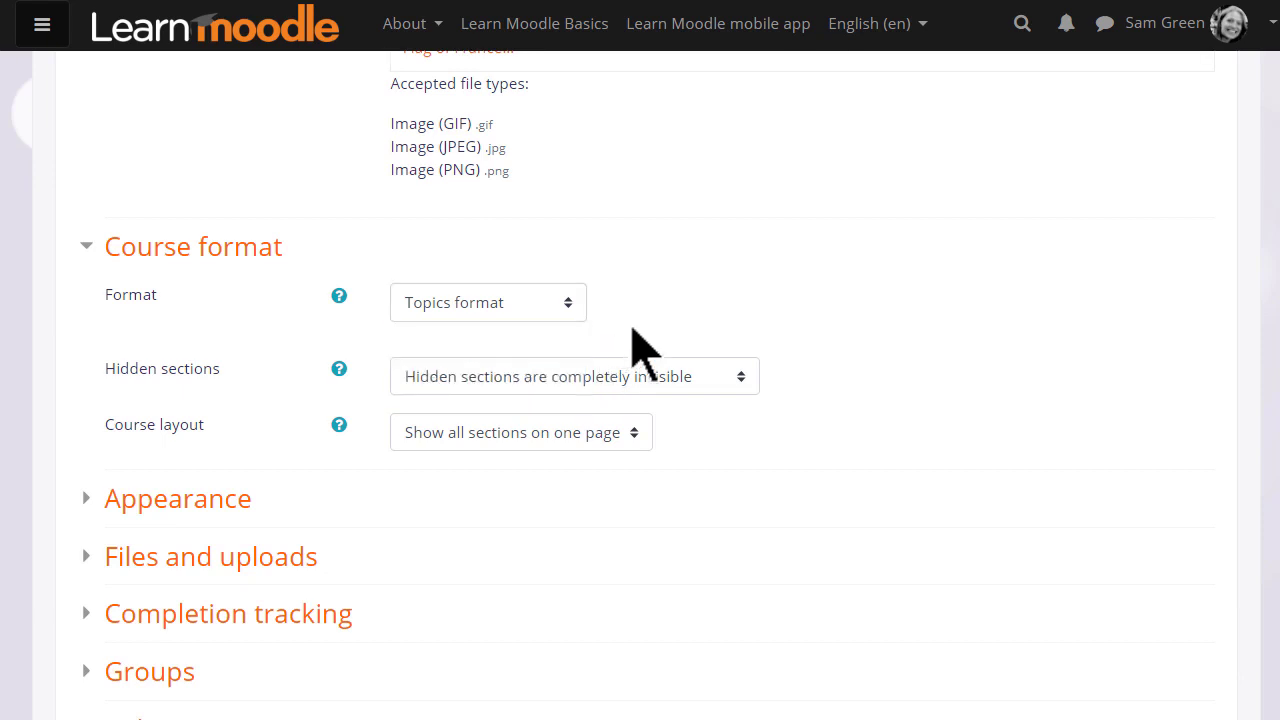
pyautogui.click(634, 436)
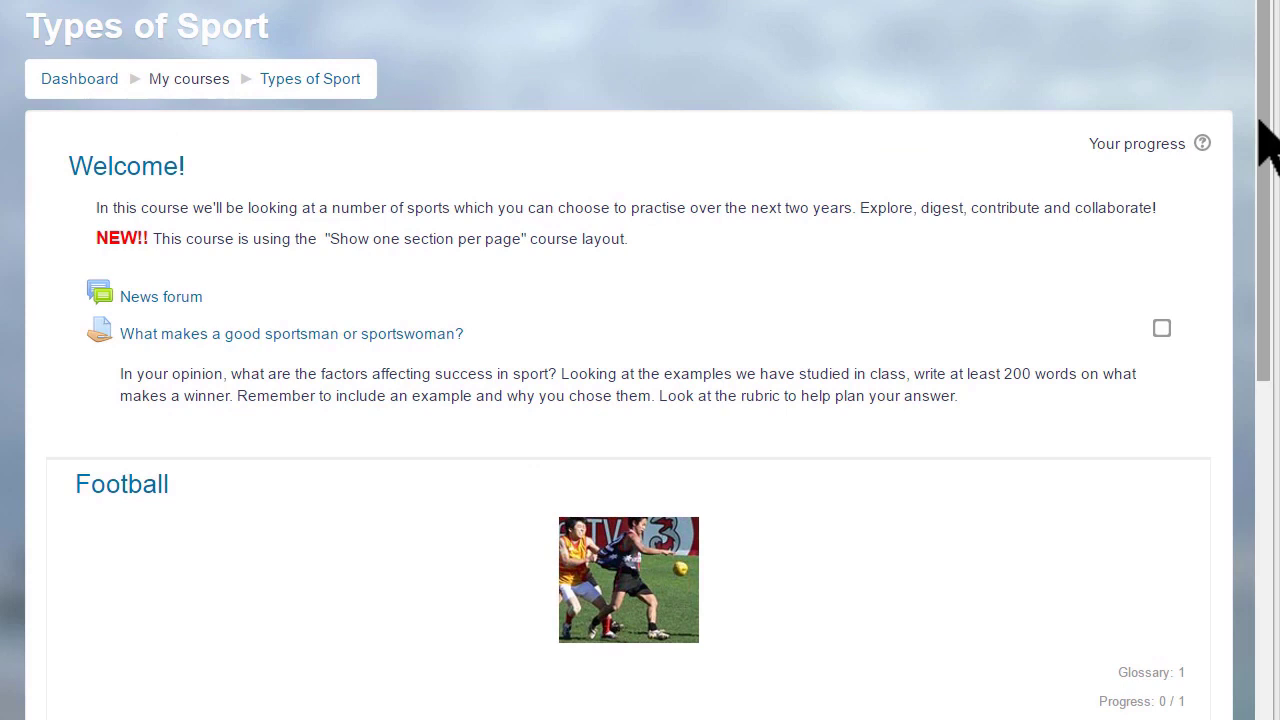
pyautogui.moveTo(1258, 135)
pyautogui.mouseDown()
pyautogui.moveTo(1203, 311)
pyautogui.moveTo(1203, 437)
pyautogui.mouseUp()
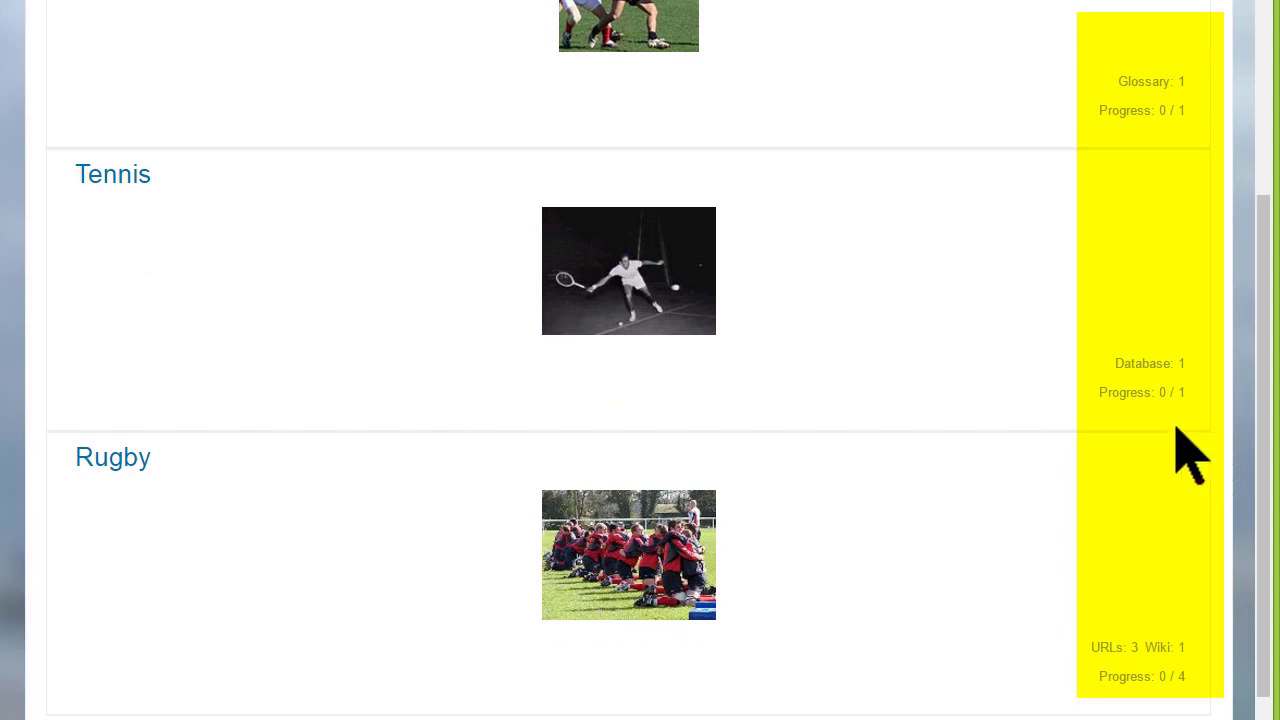
pyautogui.click(112, 176)
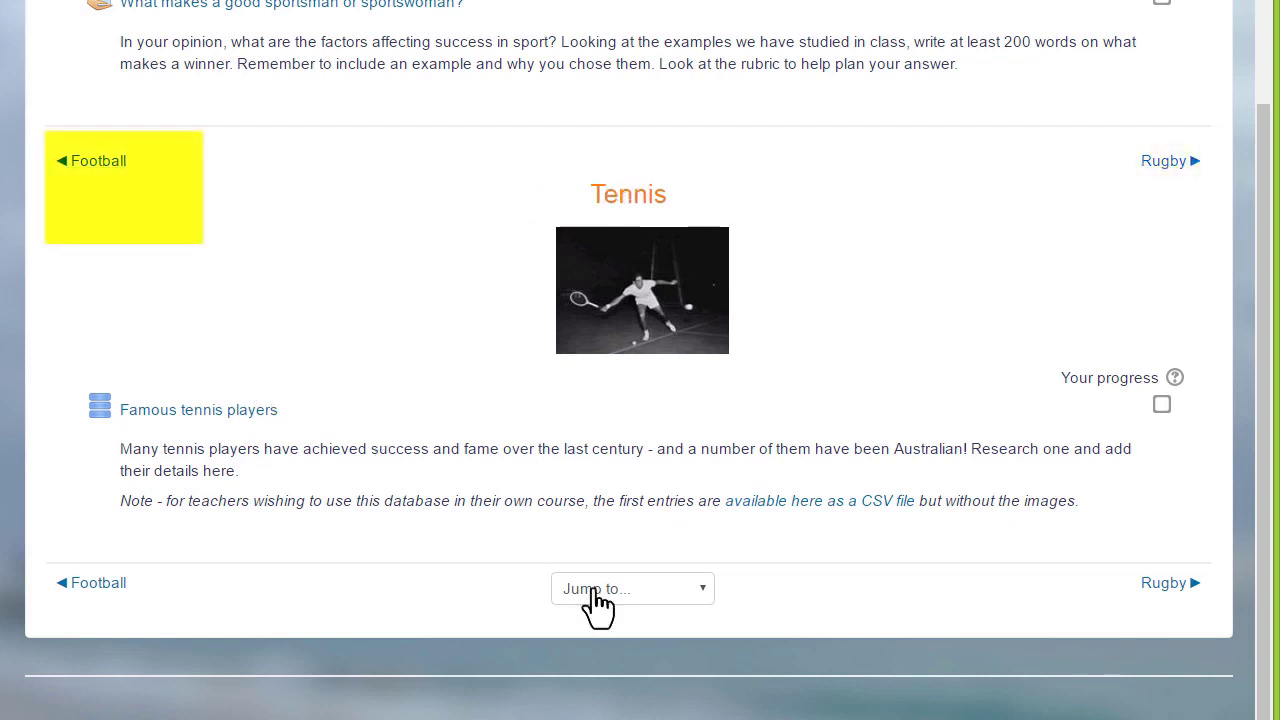
pyautogui.click(703, 598)
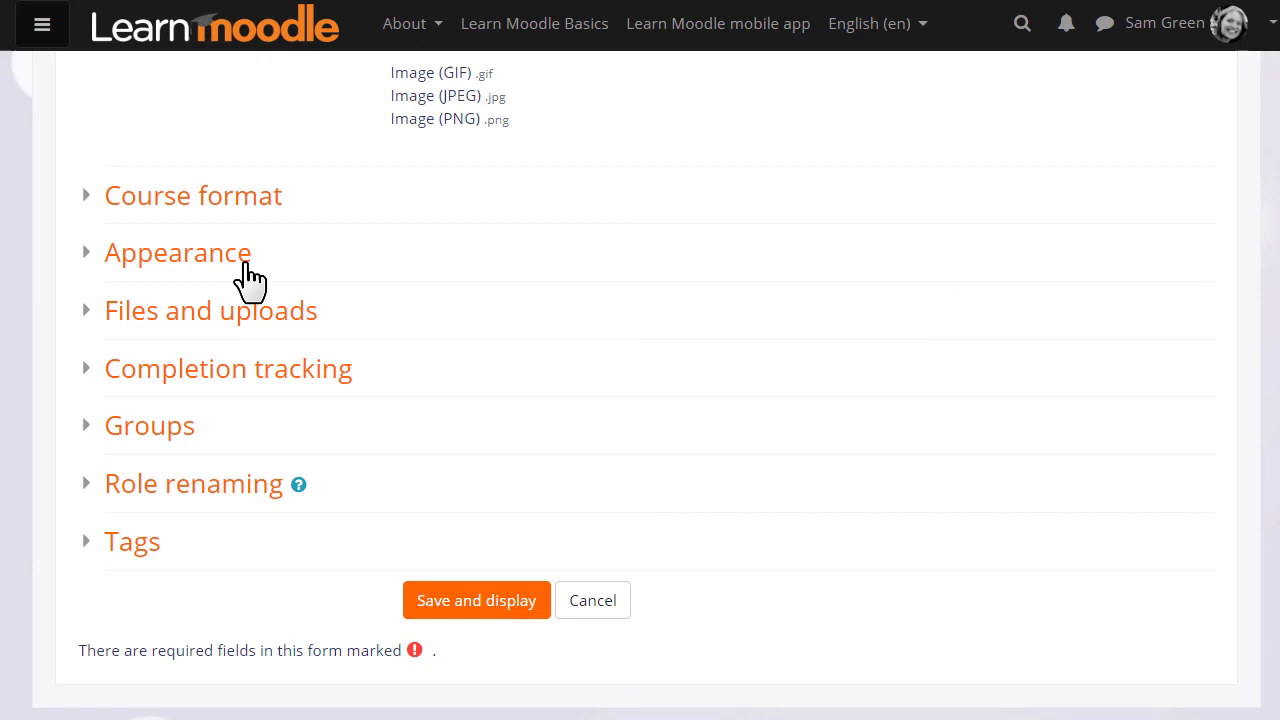
pyautogui.click(239, 262)
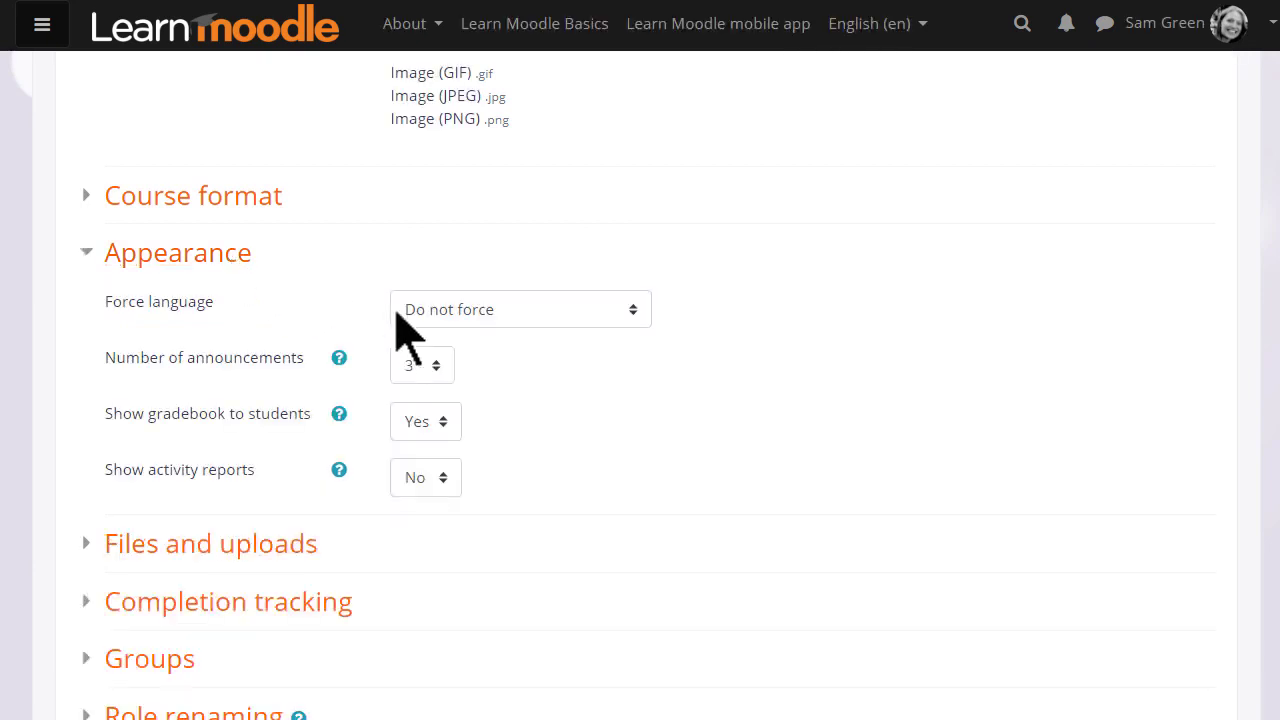
pyautogui.click(433, 368)
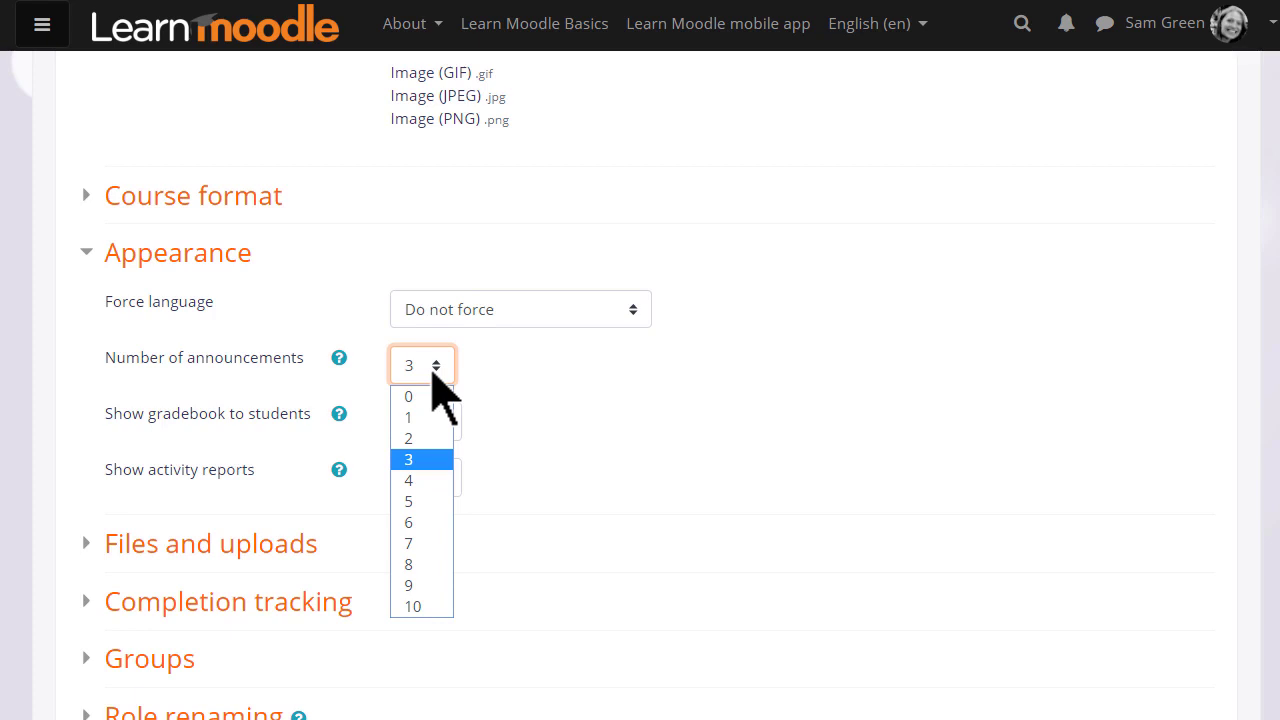
pyautogui.click(433, 370)
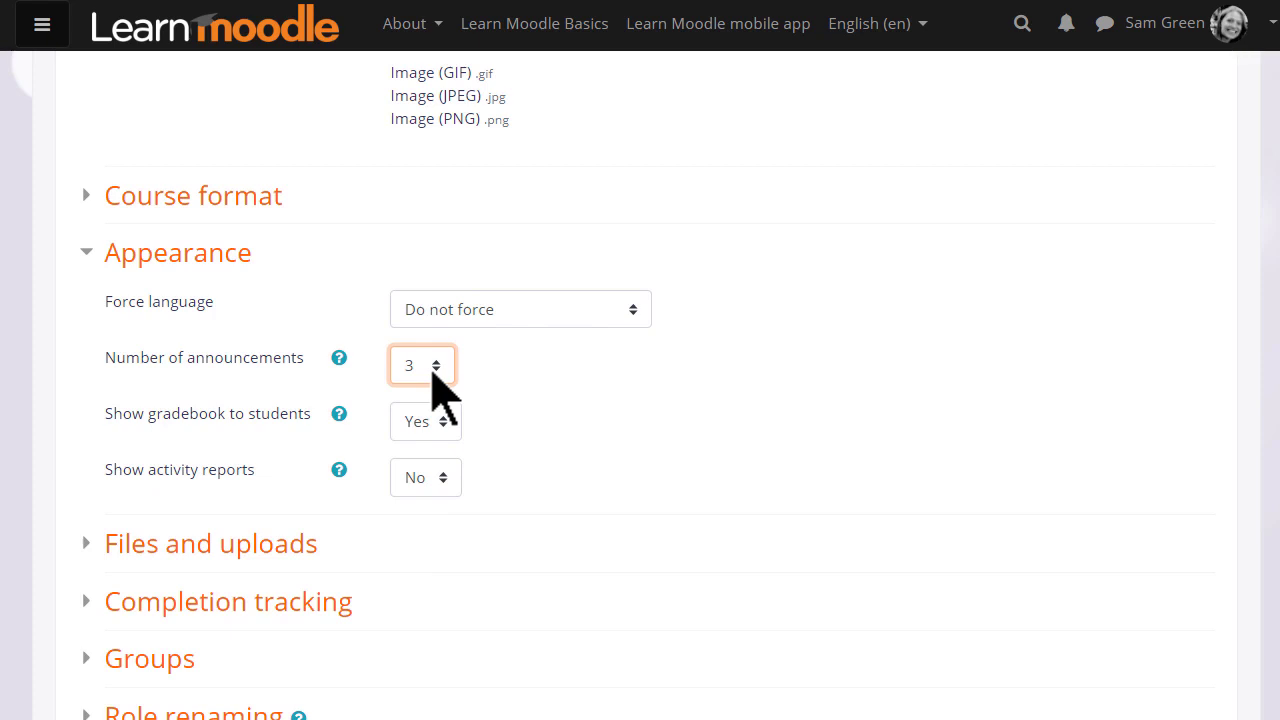
pyautogui.click(118, 255)
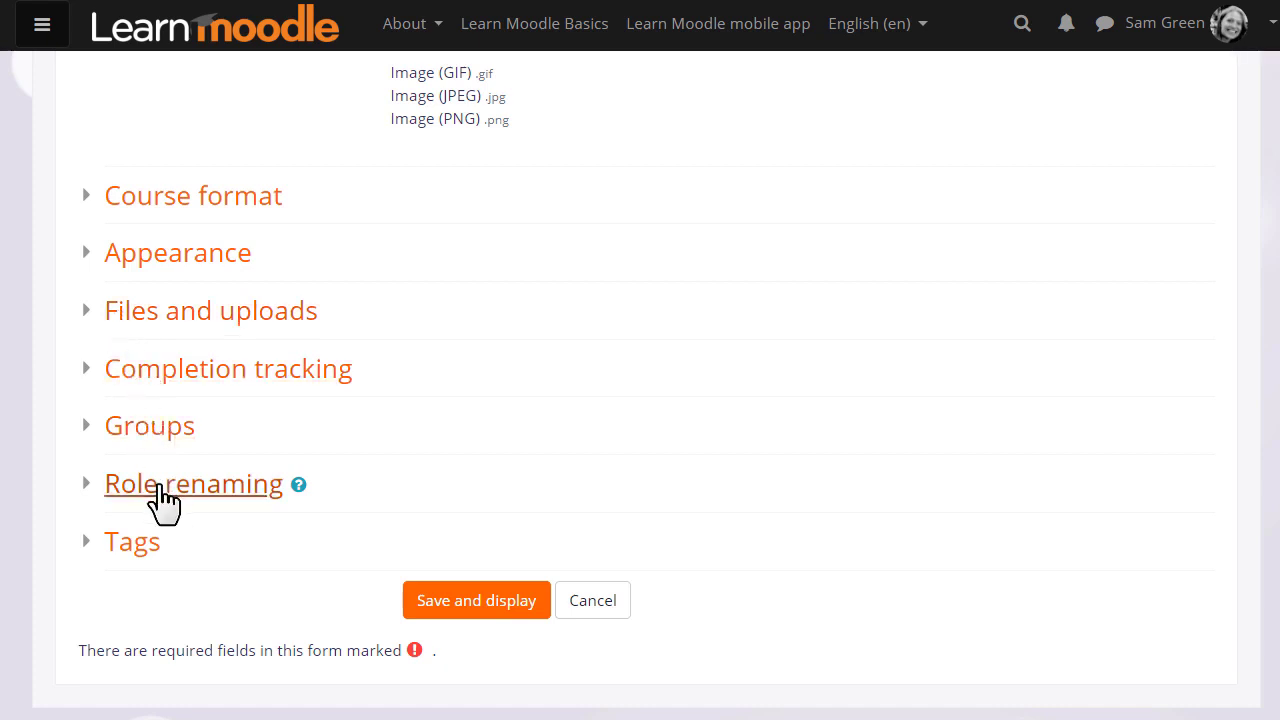
# - Rename the Student role to 'Learner' for this course
pyautogui.scroll(-2, 160, 490)
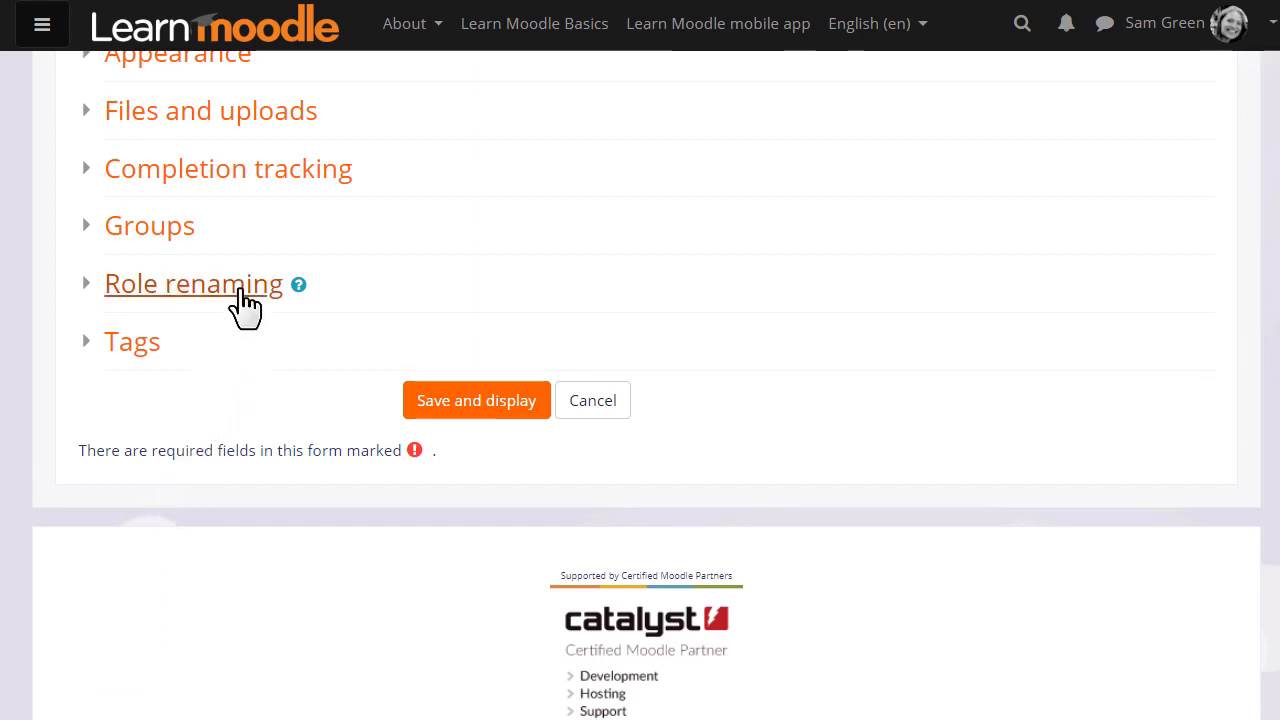
pyautogui.click(241, 292)
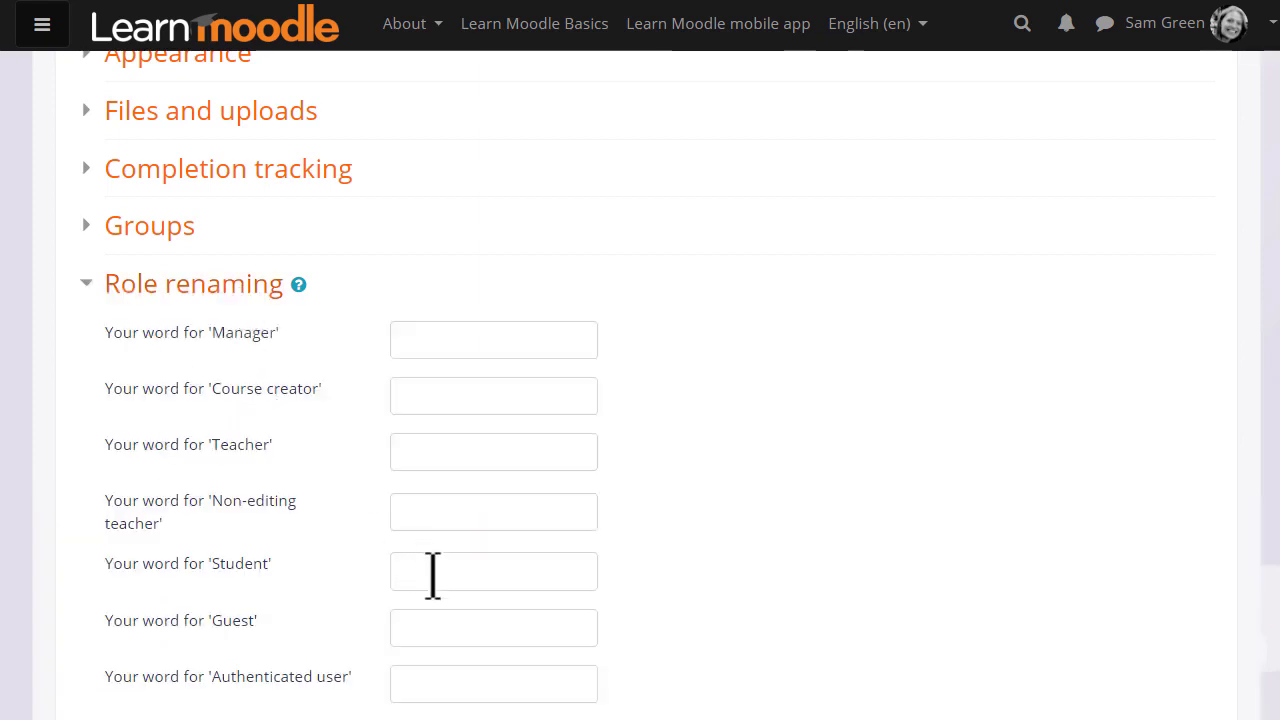
pyautogui.click(432, 573)
pyautogui.write('Lea')
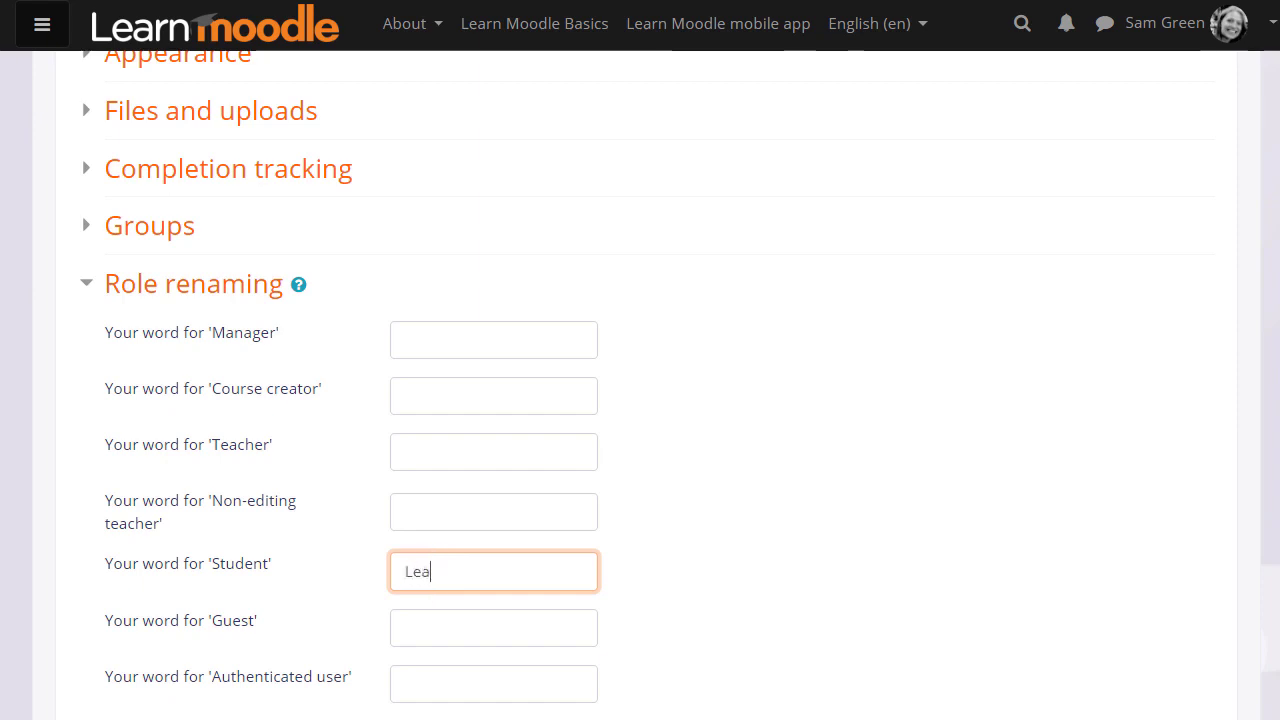
pyautogui.write('rner')
pyautogui.click(667, 660)
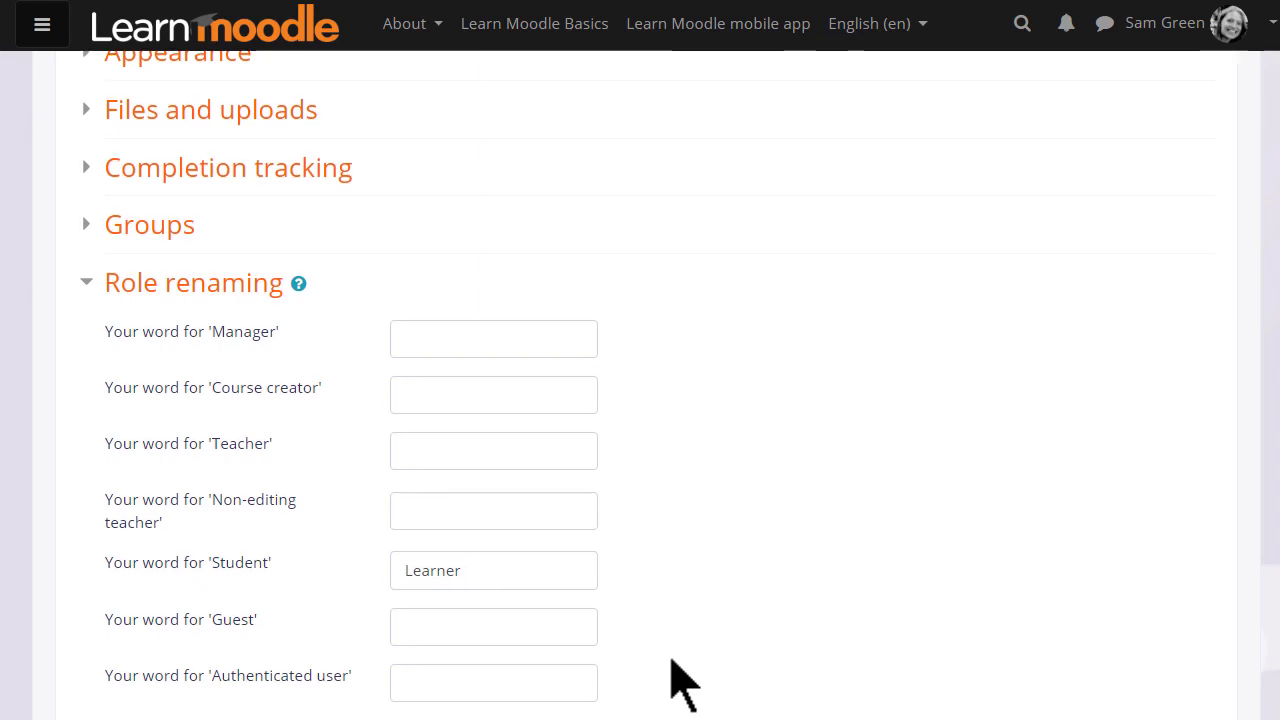
# - Check the Tags settings, leave them unchanged, and save the course settings with Save and display
pyautogui.scroll(-2, 668, 660)
pyautogui.scroll(-3, 670, 660)
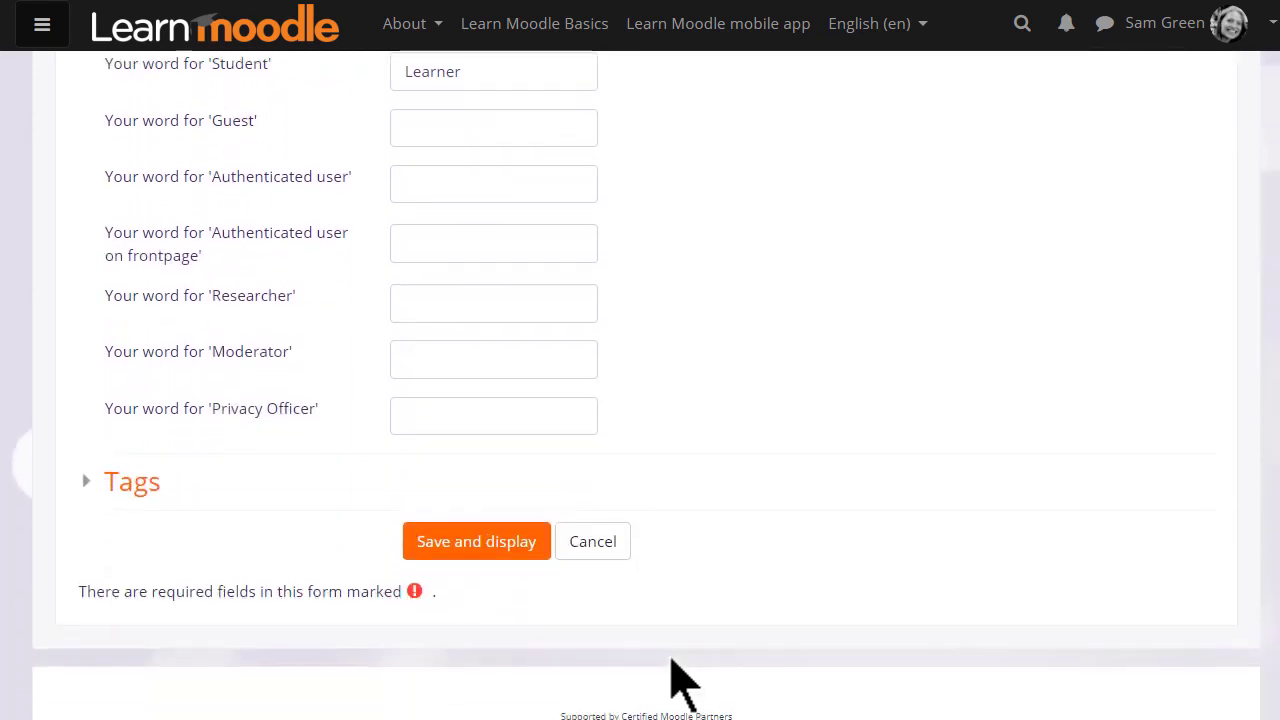
pyautogui.click(155, 490)
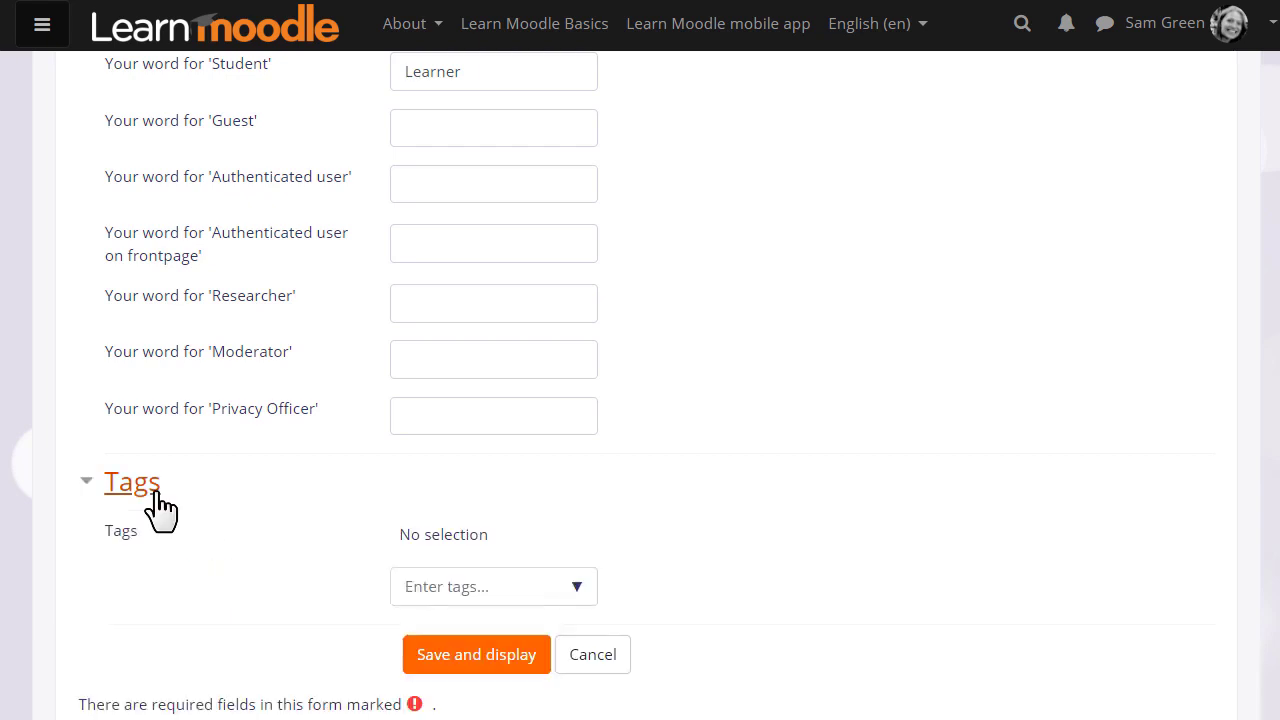
pyautogui.click(157, 492)
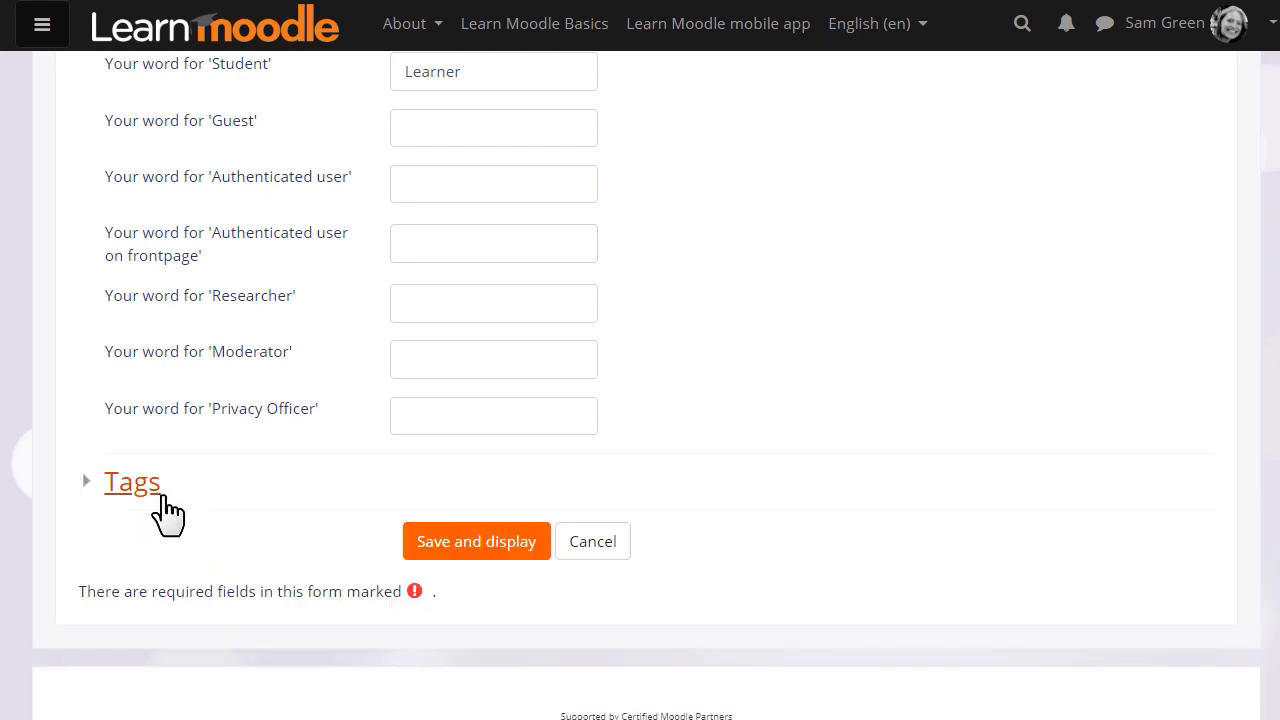
pyautogui.click(443, 540)
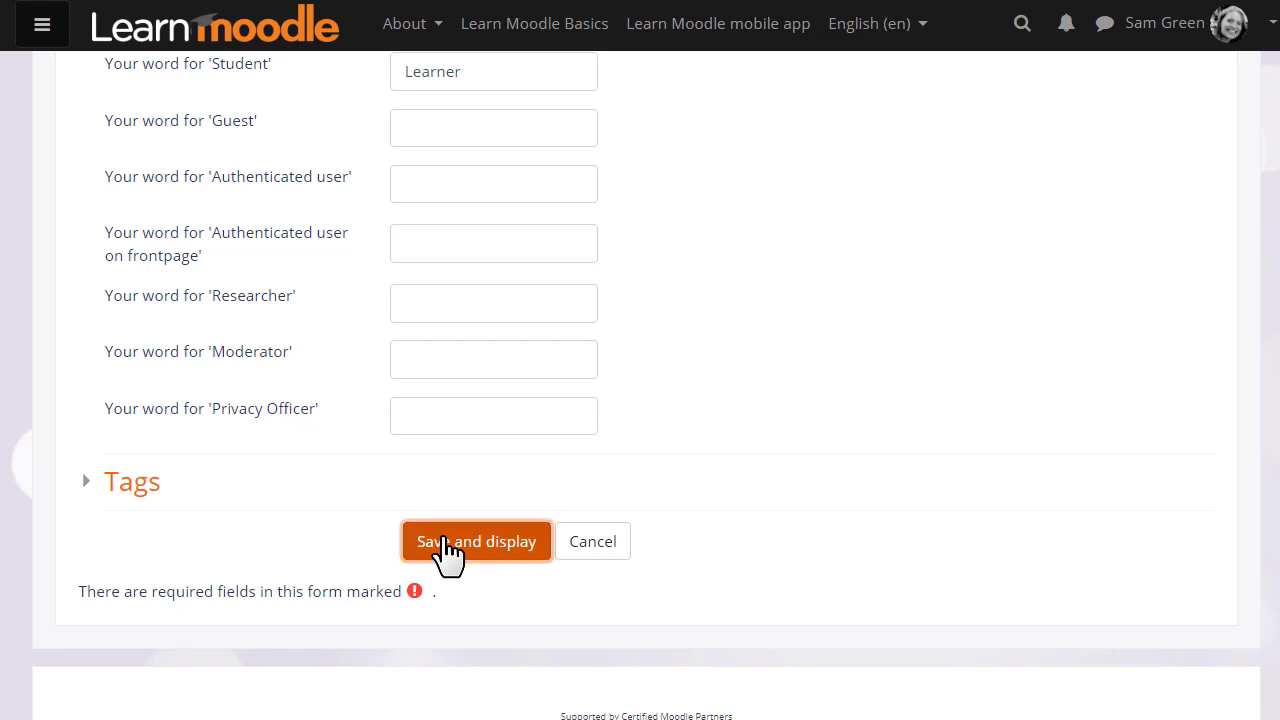